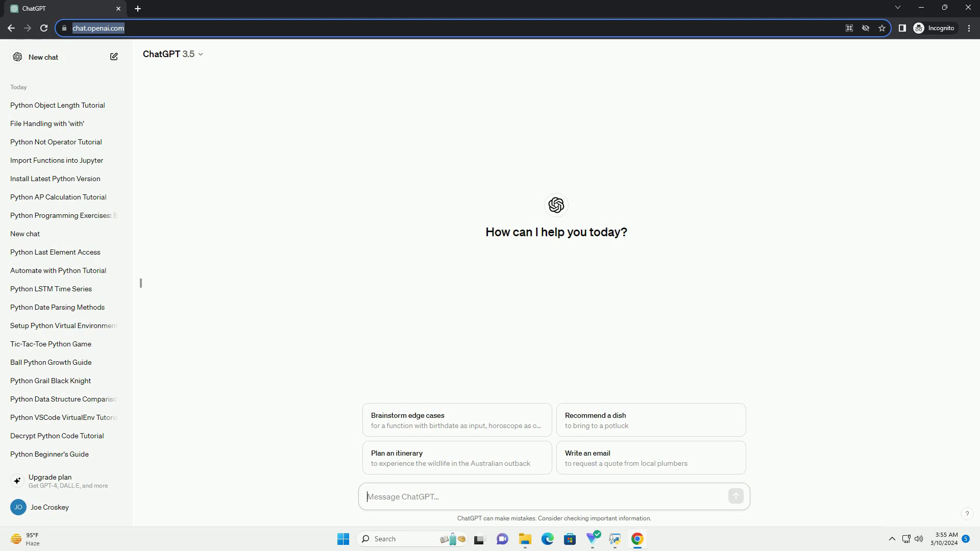
# Step: Paste and send the prompt asking for a tutorial on checking Python strings for special characters
pyautogui.write('write an informative tutorial about python check if special character in string with code example')
pyautogui.press('Return')
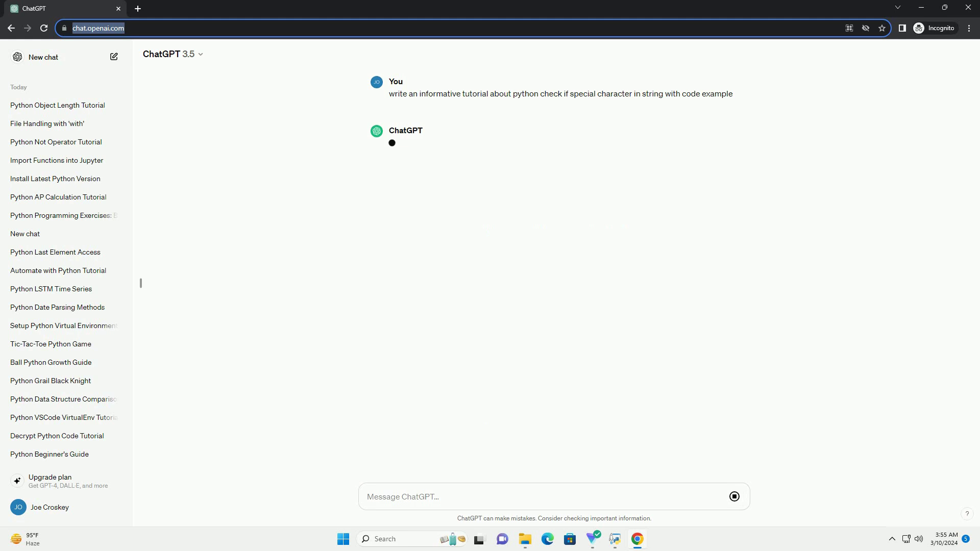